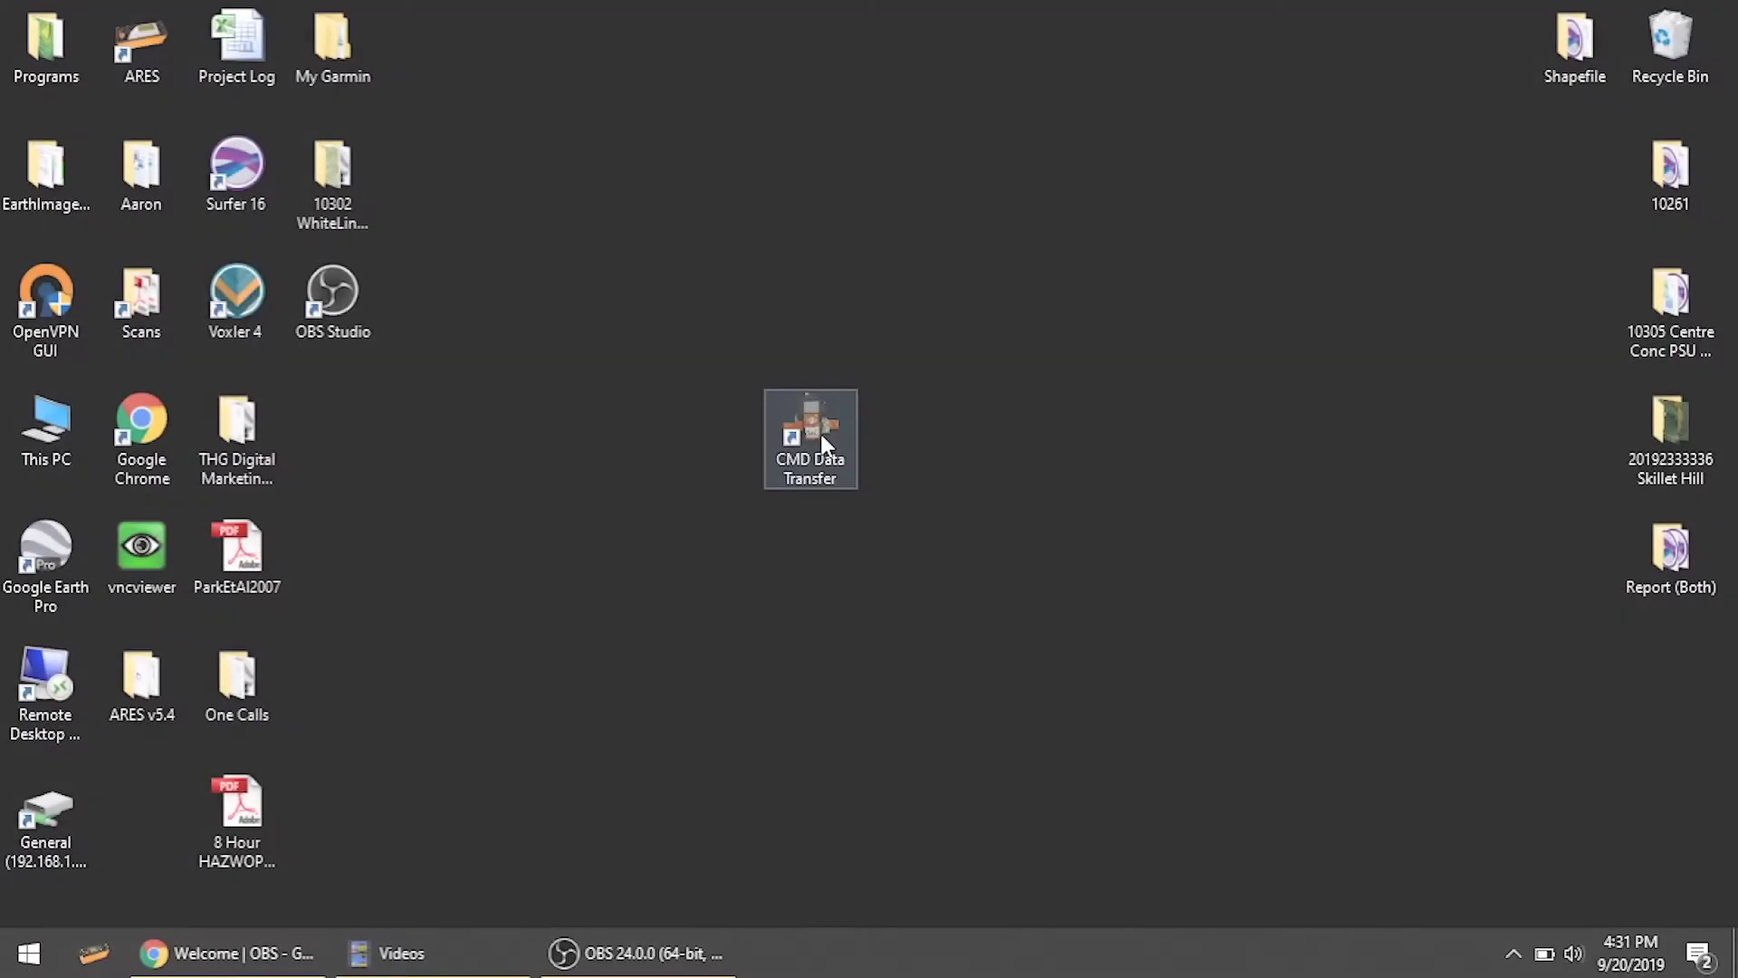
Launch CMD Data Transfer from its desktop shortcut
double_click(822, 442)
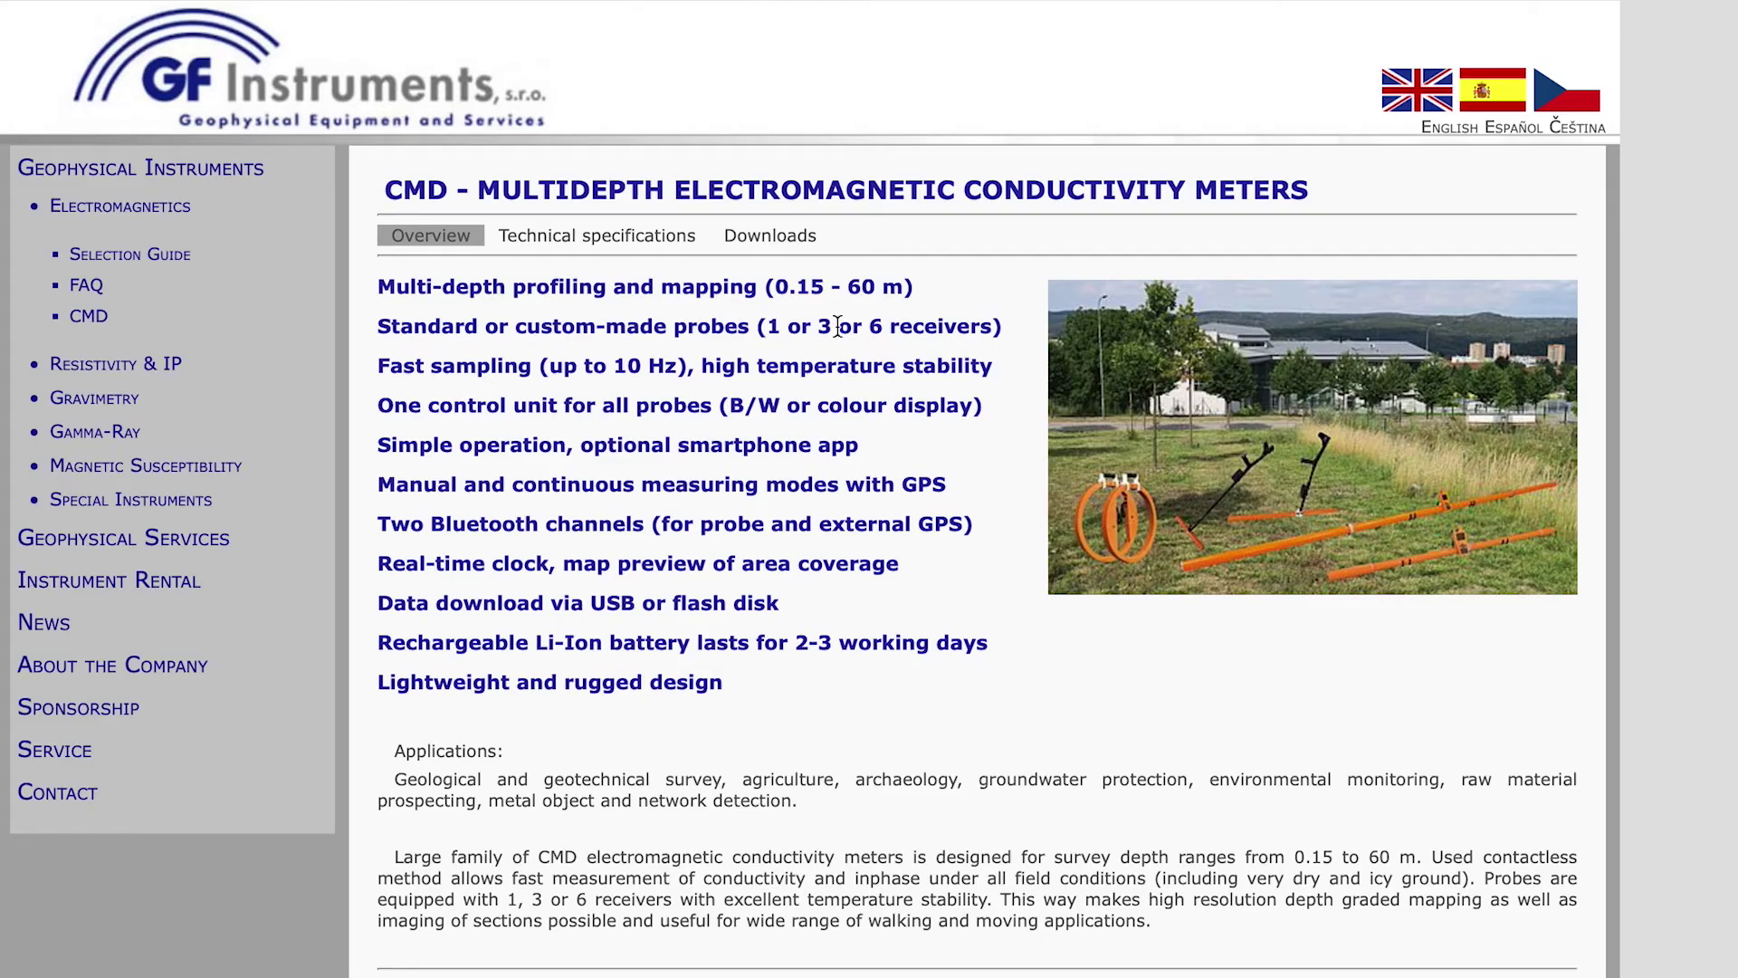
Show the CMD Downloads list with PC software, USB drivers and guides
click(782, 237)
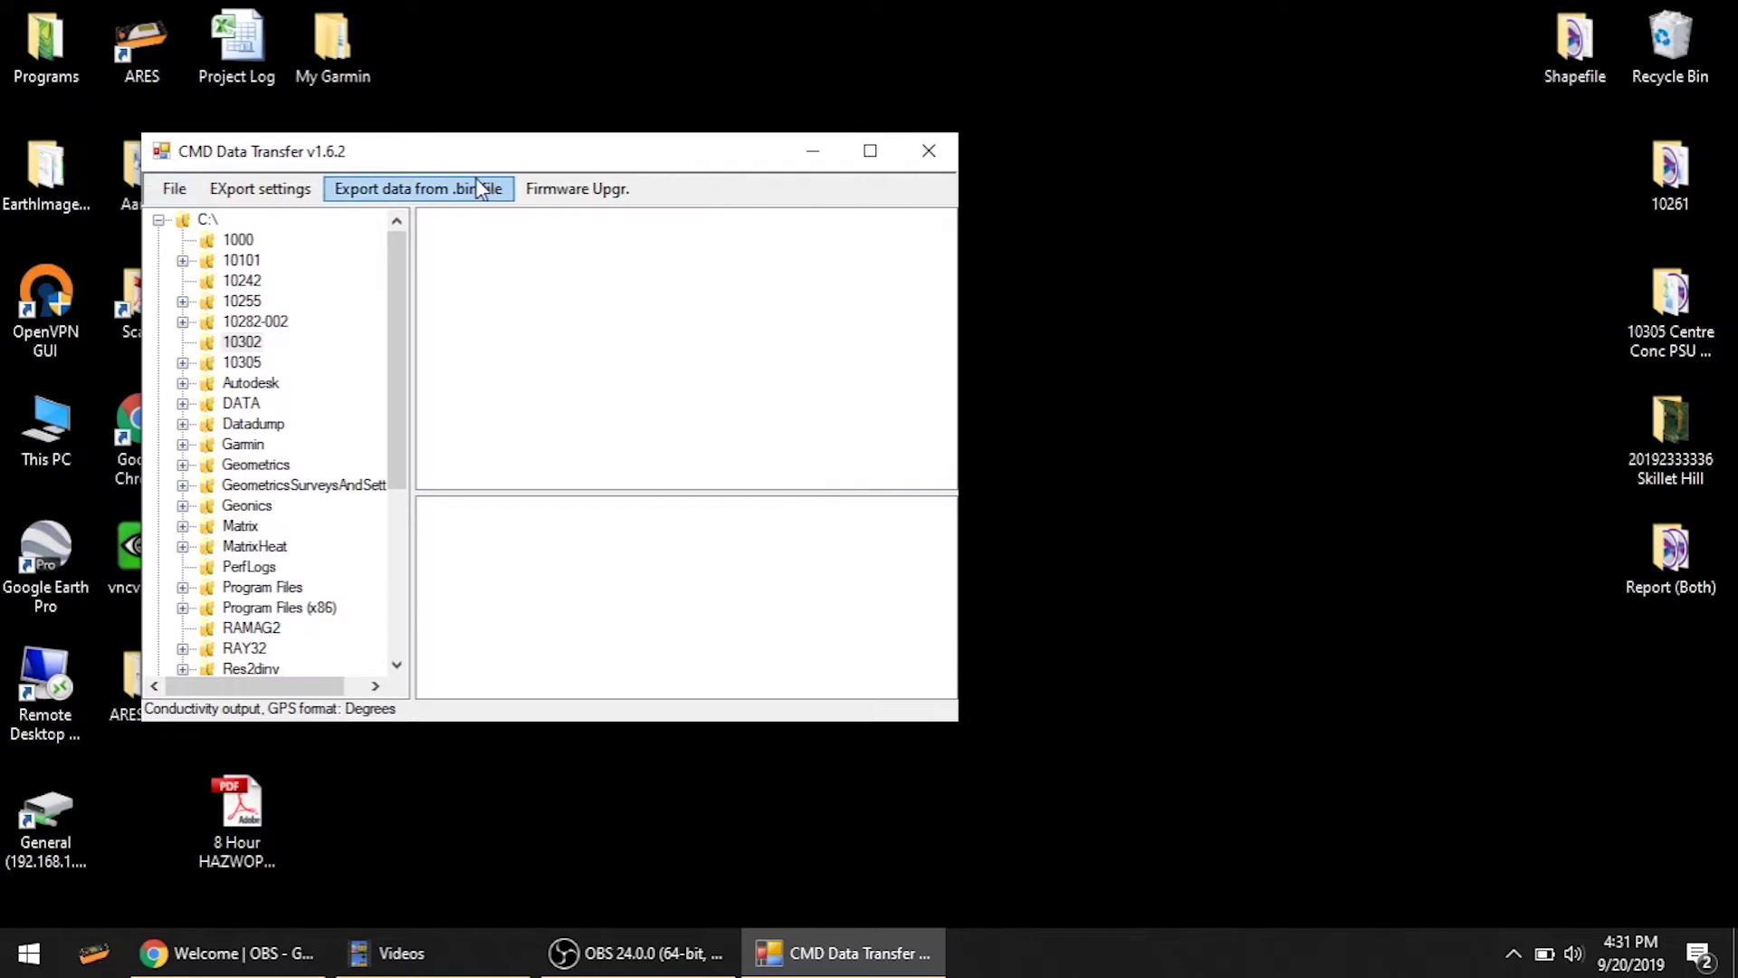
Download all survey files from the connected CMD device via File > Download all files
click(175, 197)
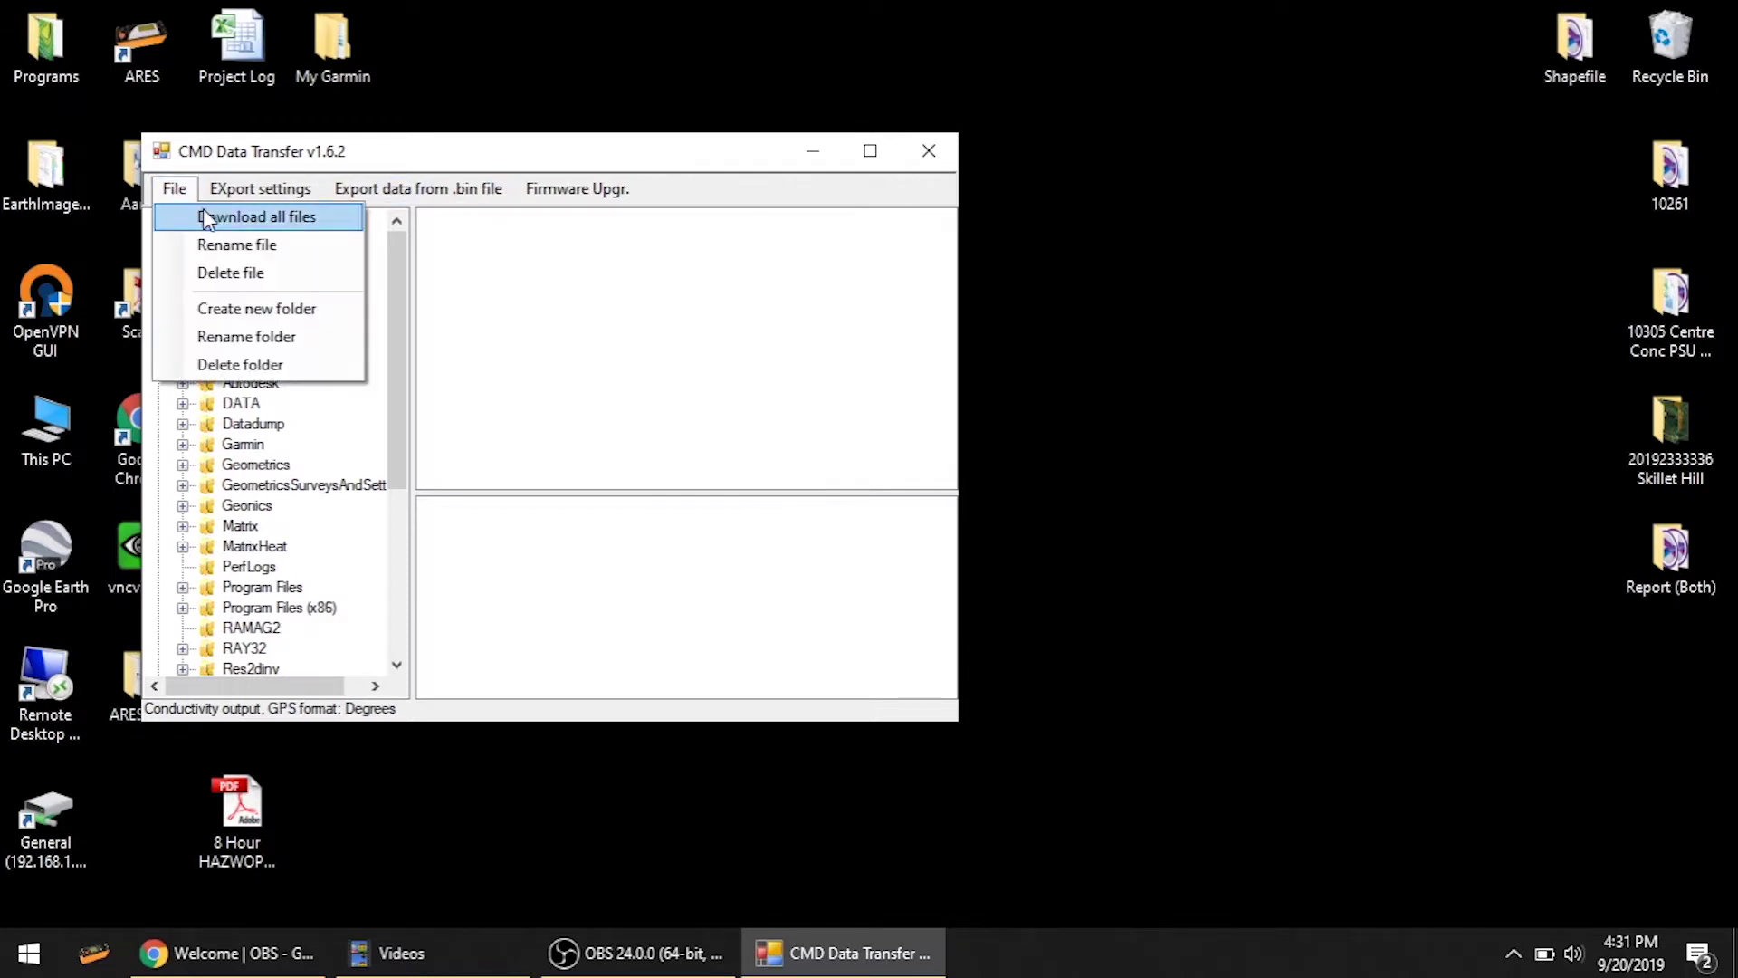
click(208, 222)
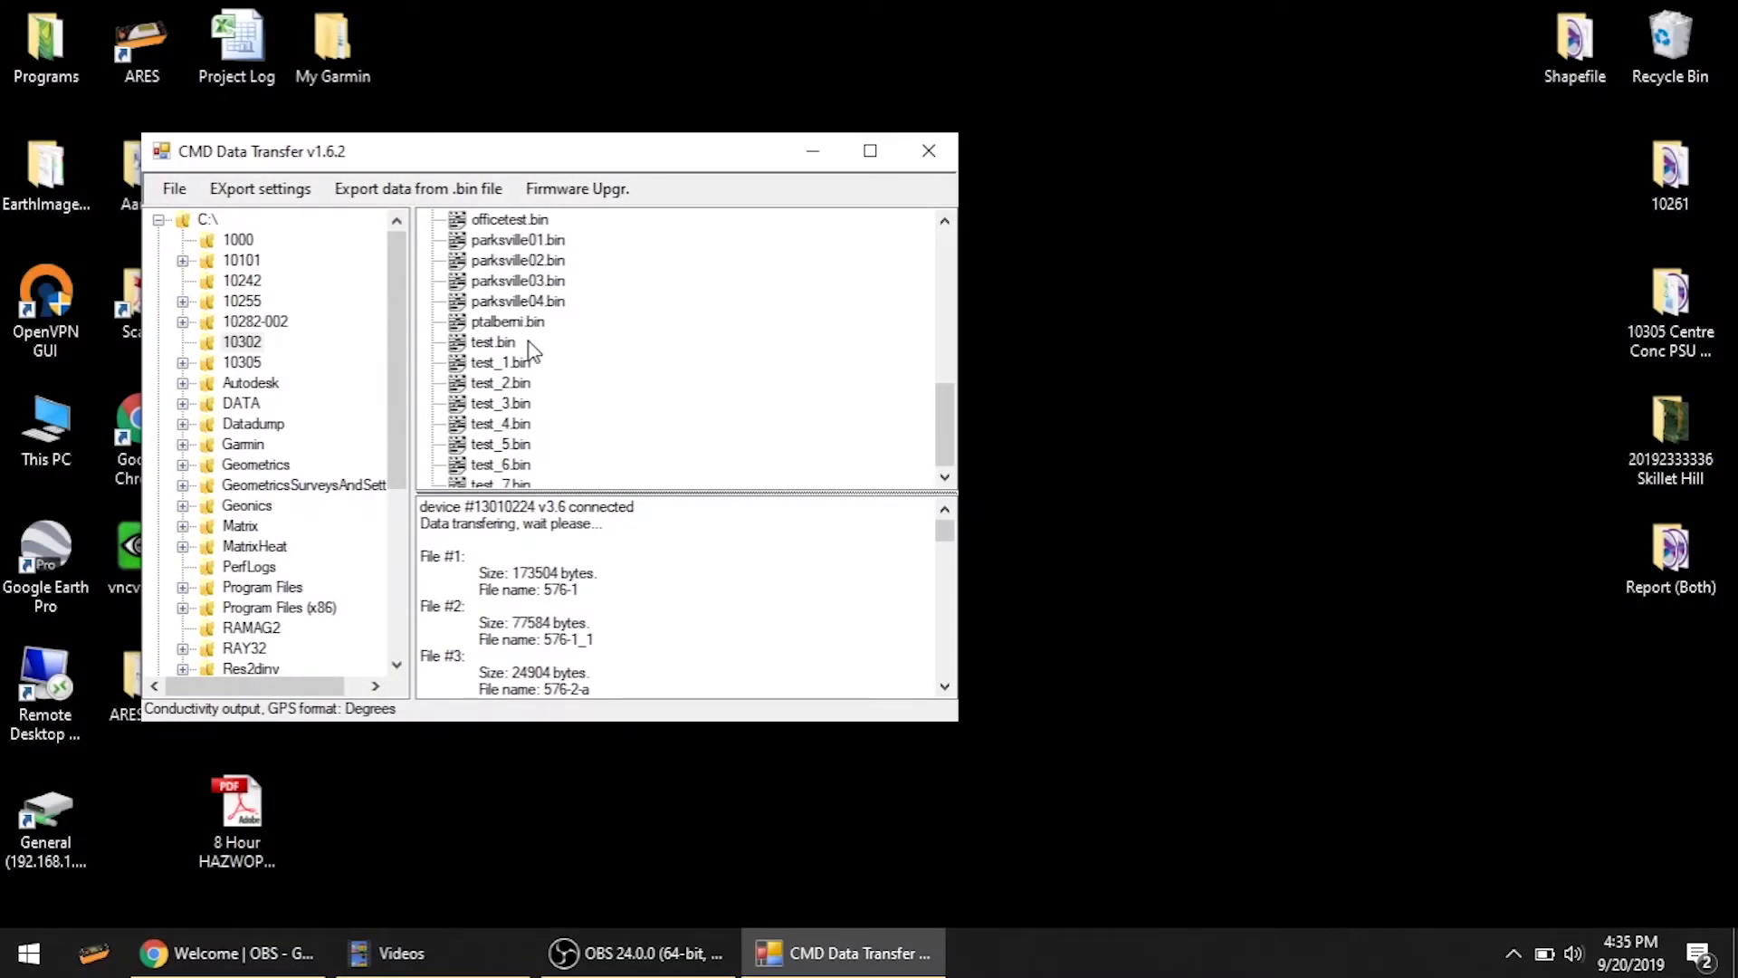
View test_1.bin's details, then show the export formats produced during downloading
click(500, 363)
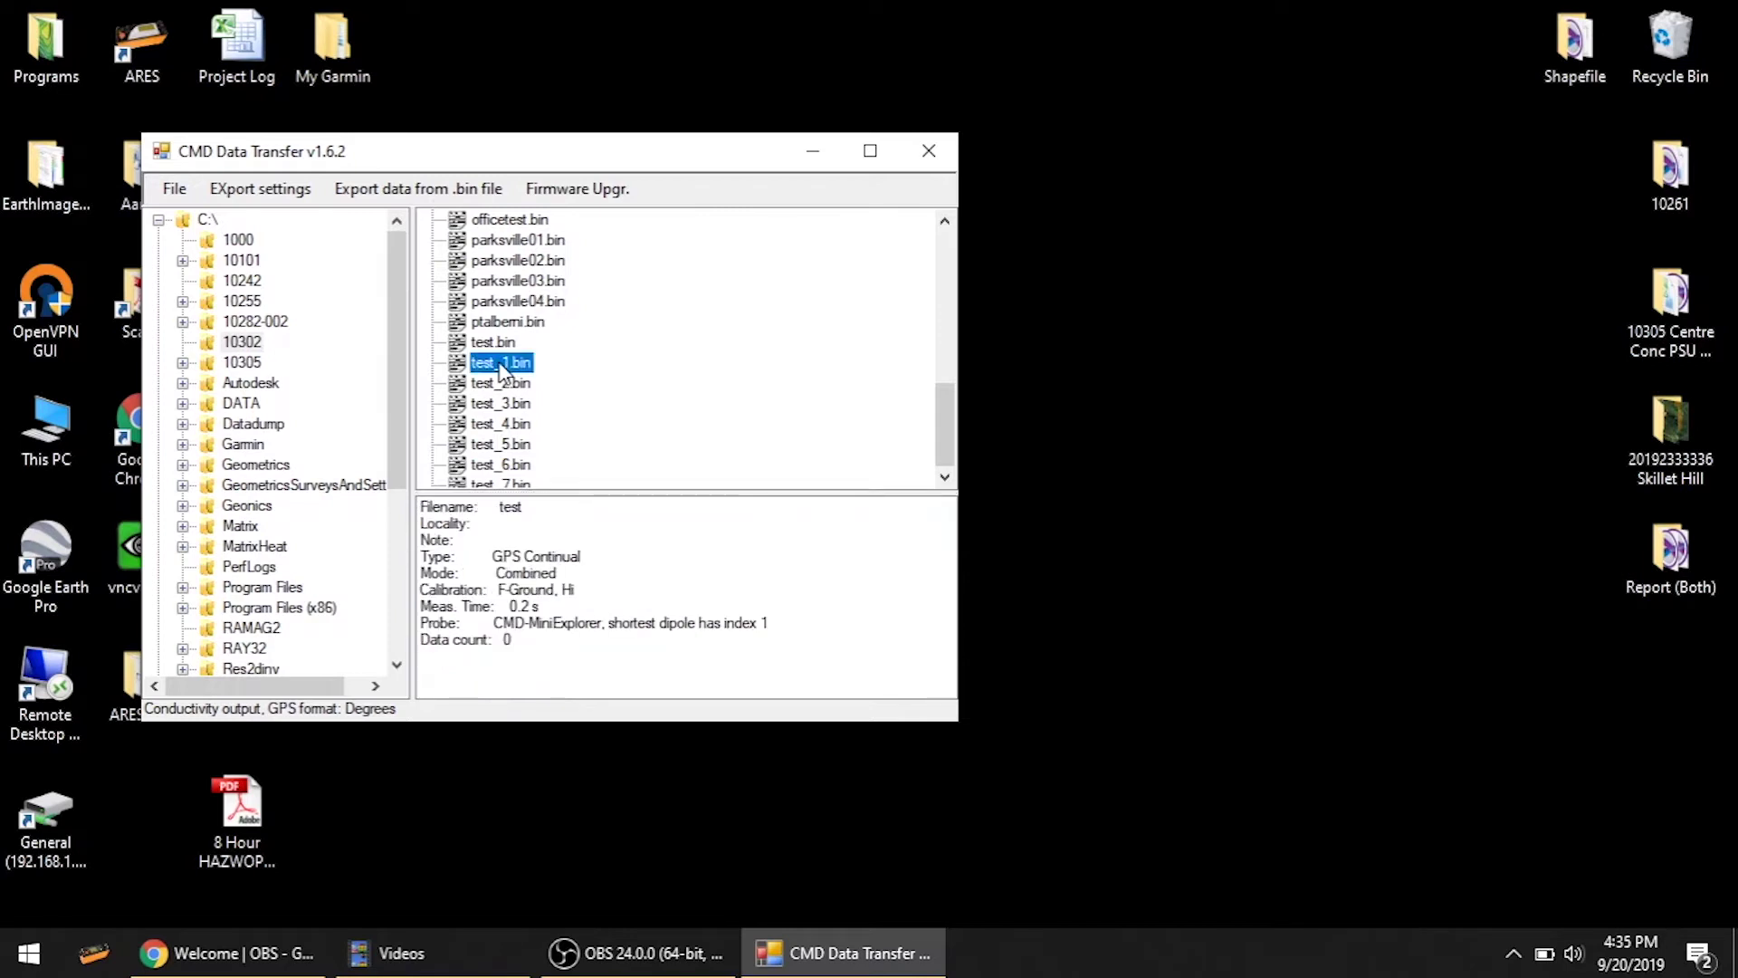
click(282, 191)
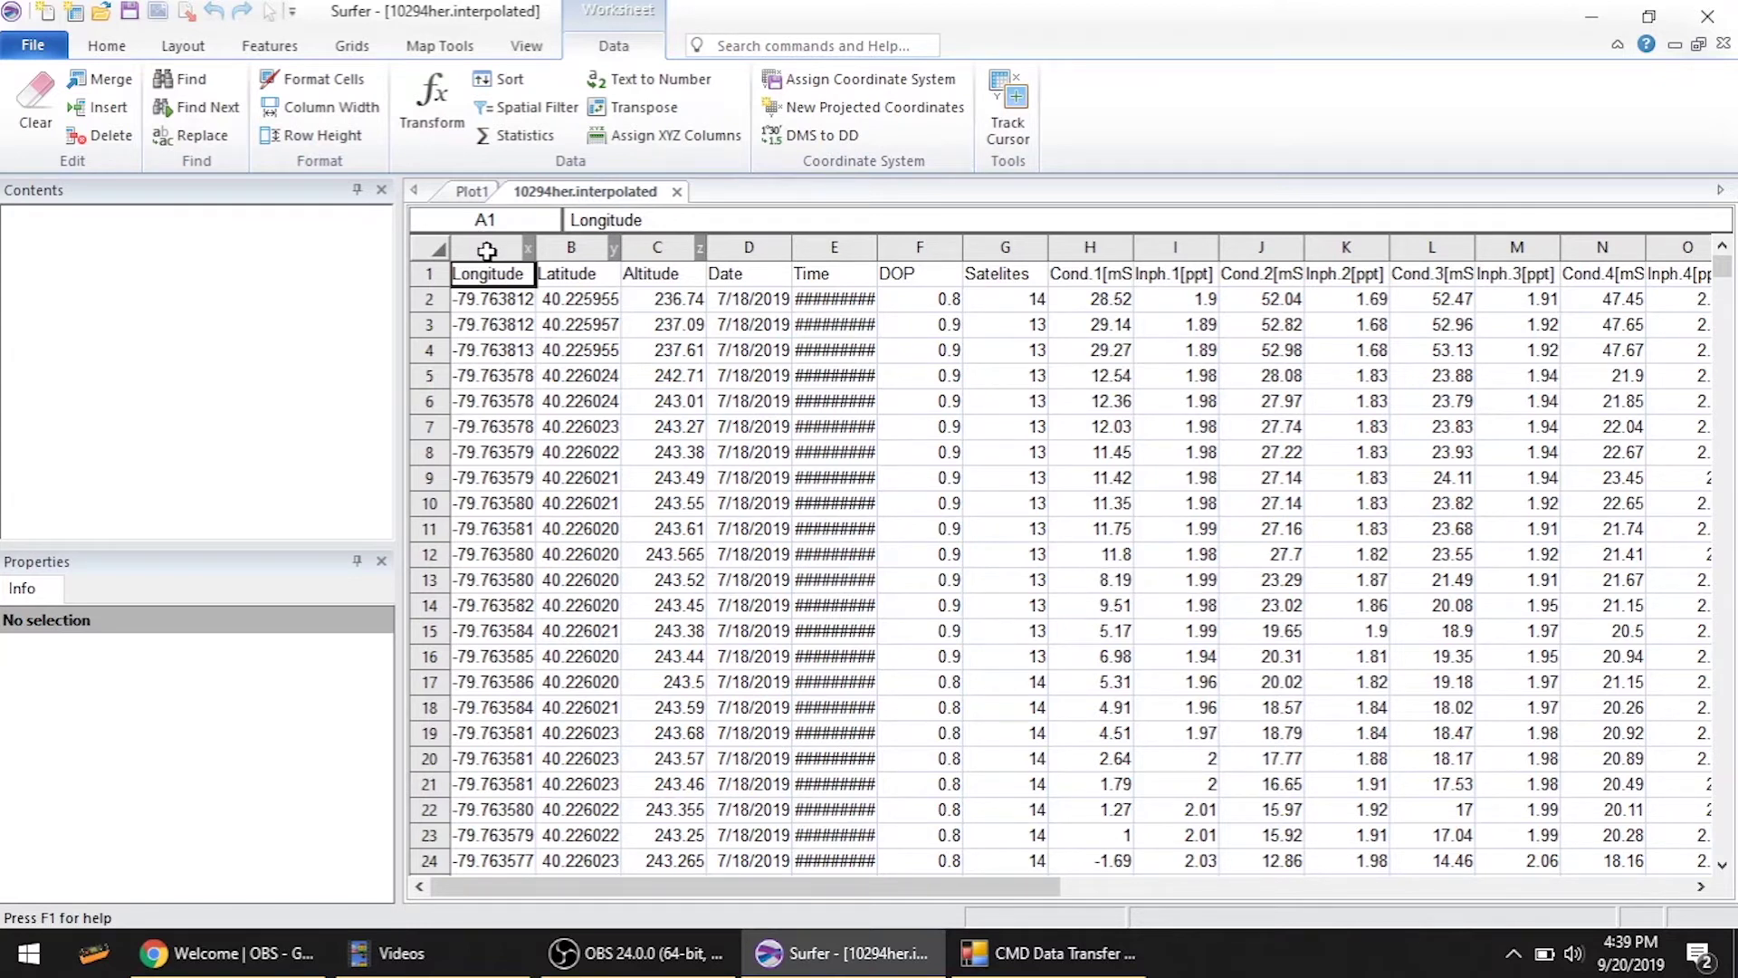
Select the Latitude, Altitude and Date columns (B, C, D) of 10294her.interpolated in turn
click(564, 248)
click(652, 252)
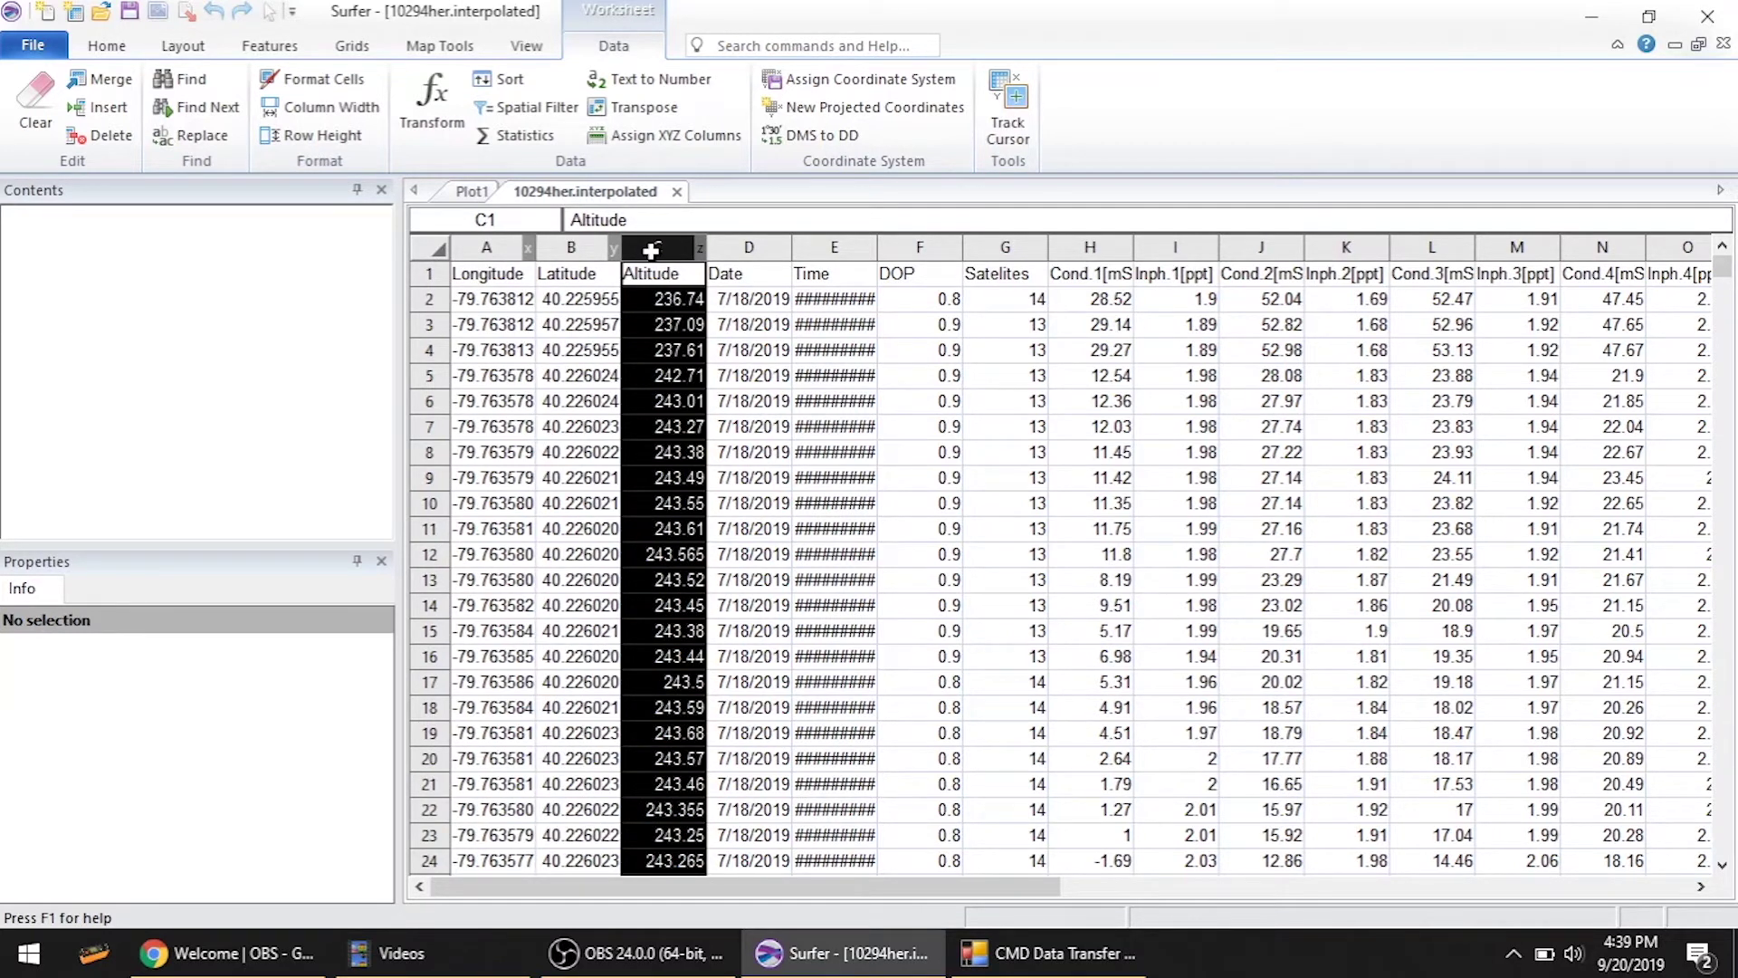
click(736, 250)
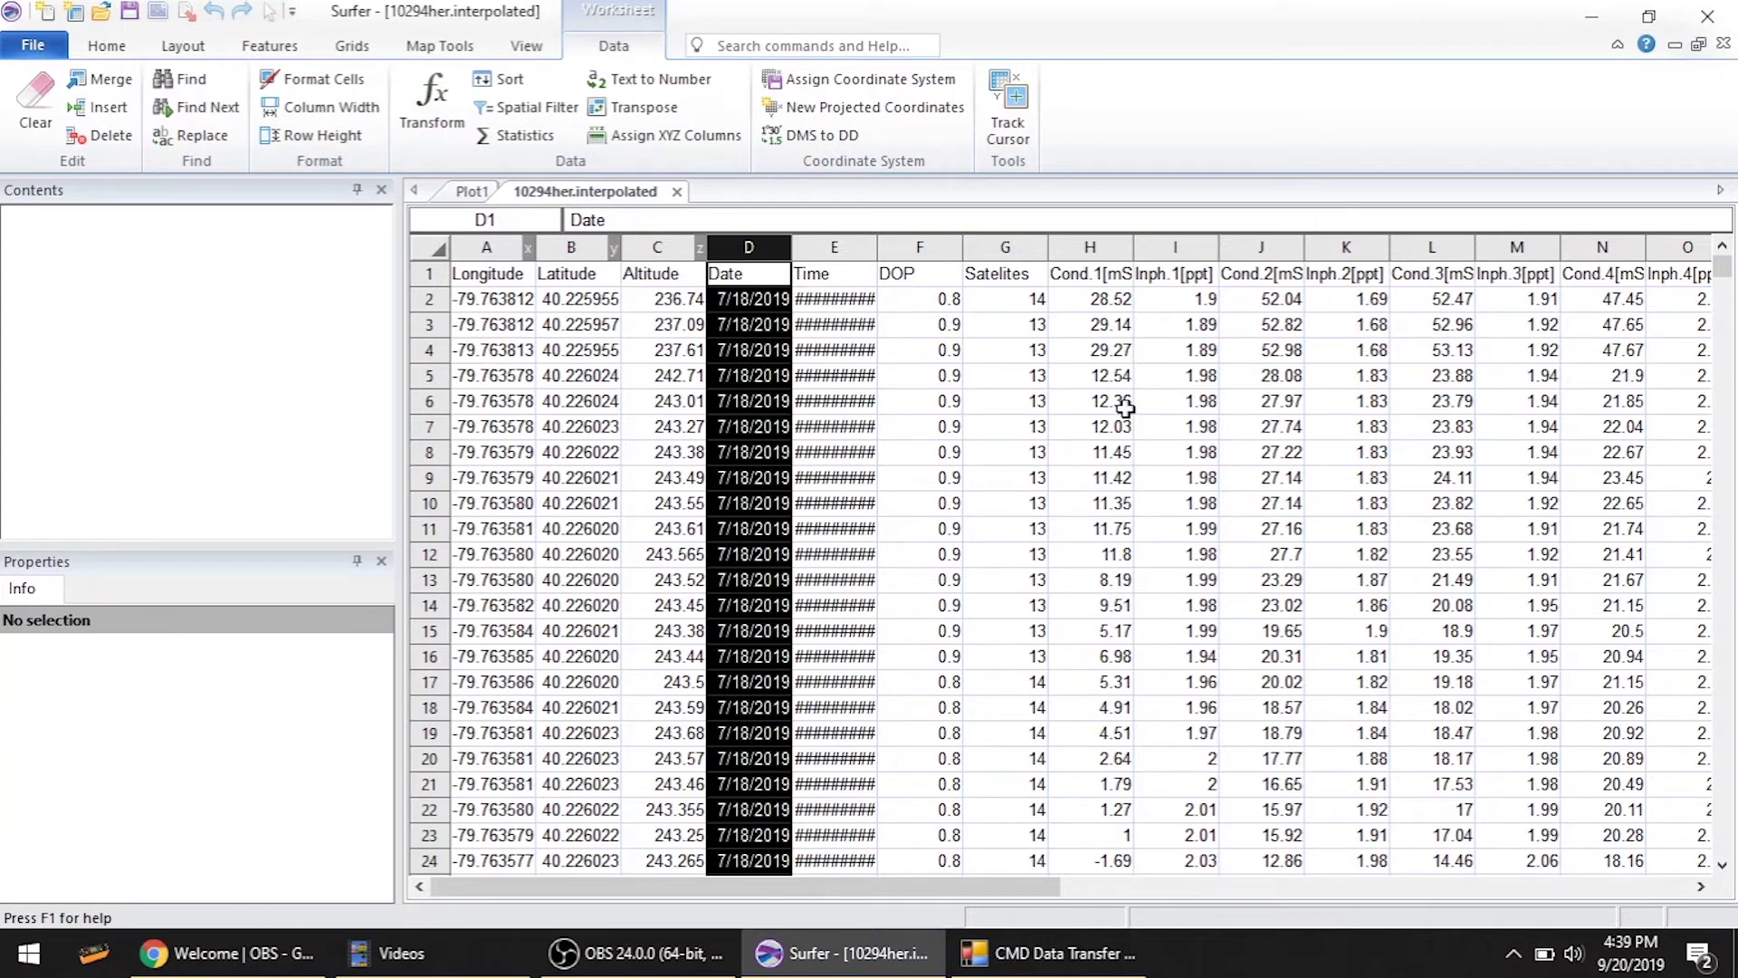
Scroll the worksheet right to bring the conductivity and inphase columns into view
click(1701, 889)
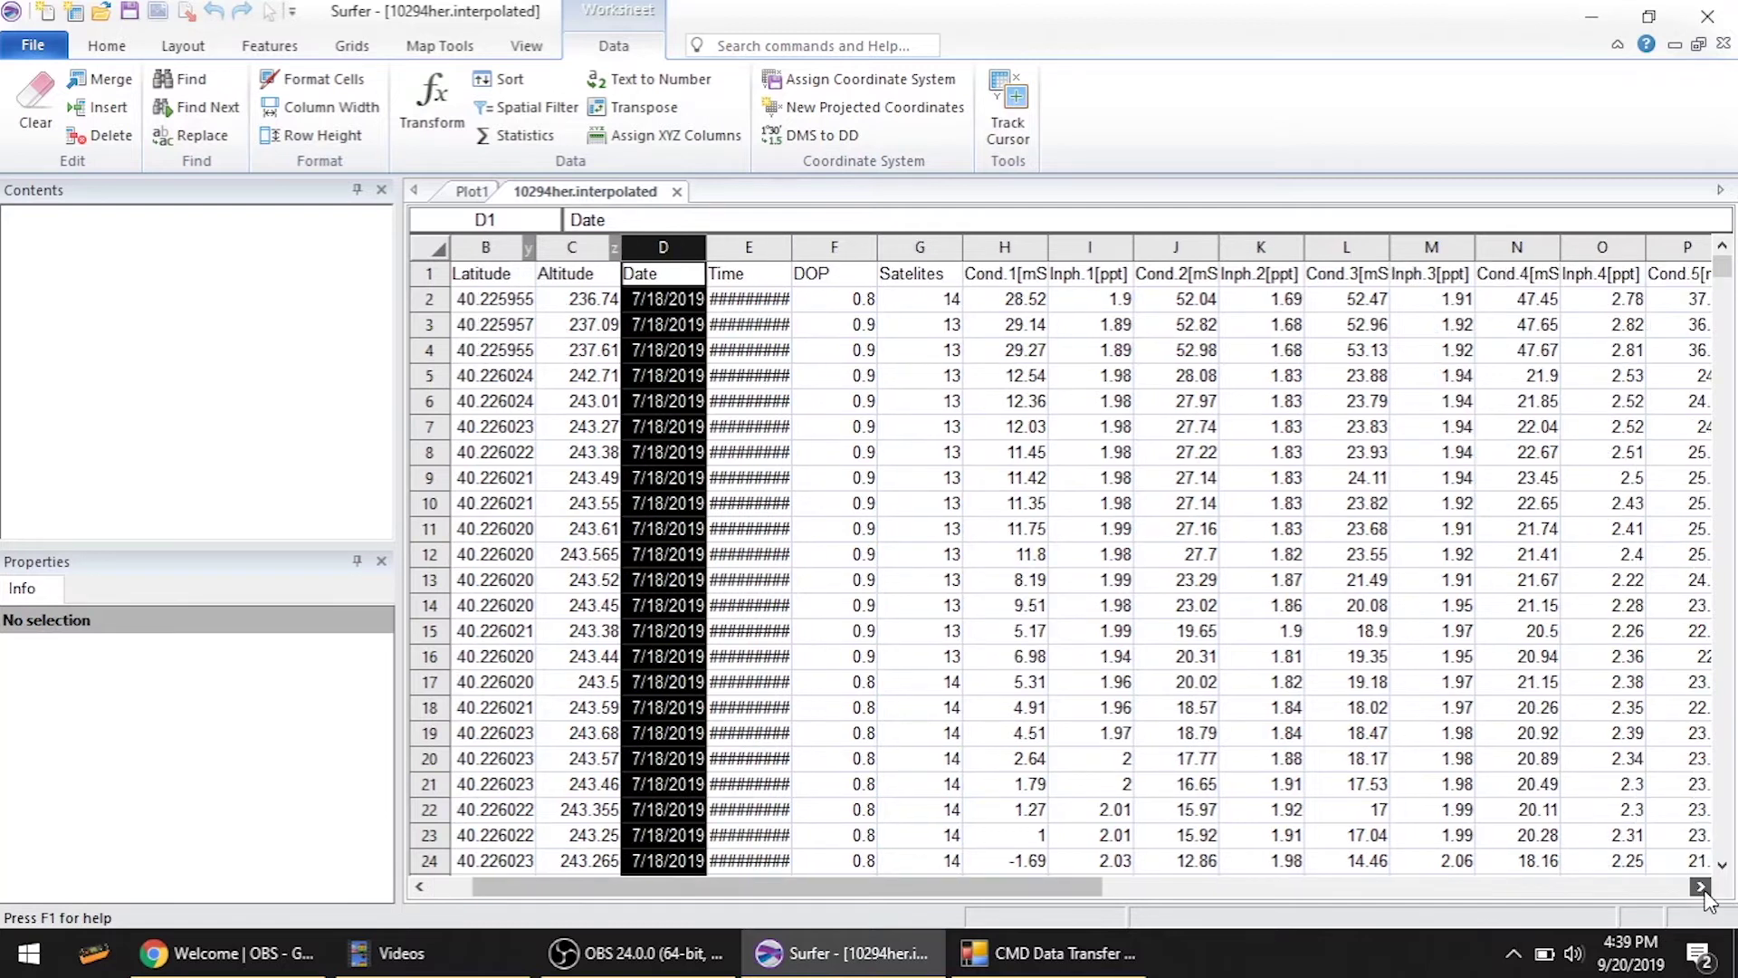
click(1702, 888)
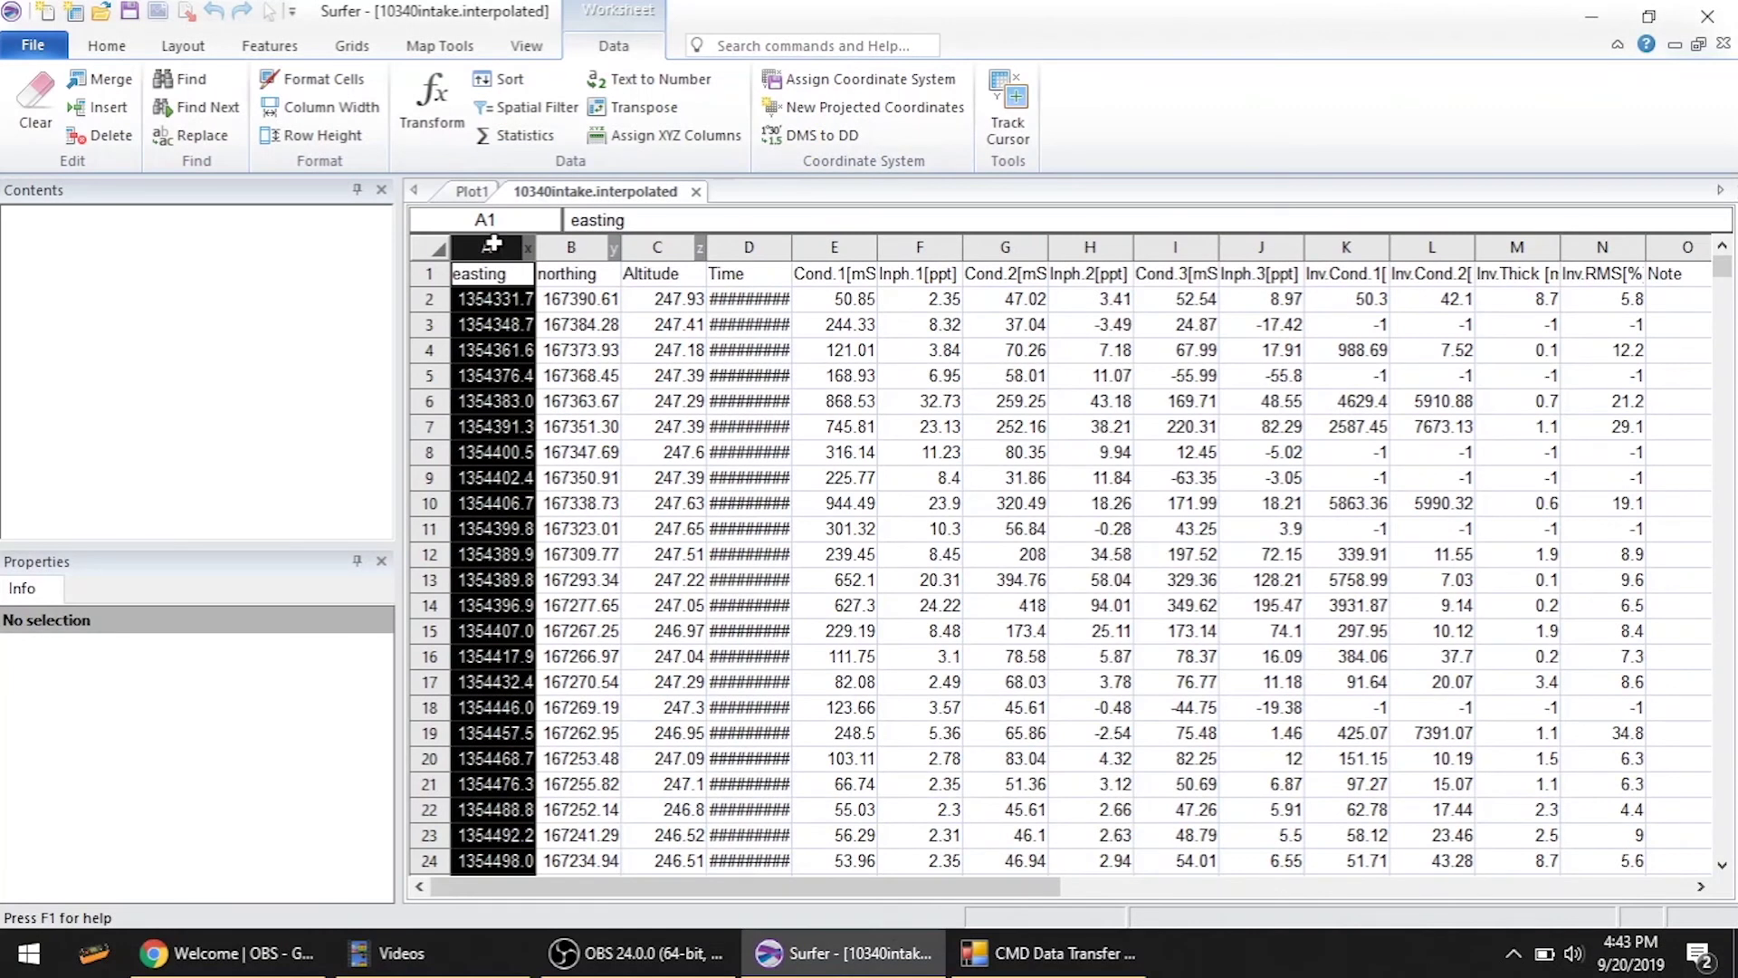
click(1344, 245)
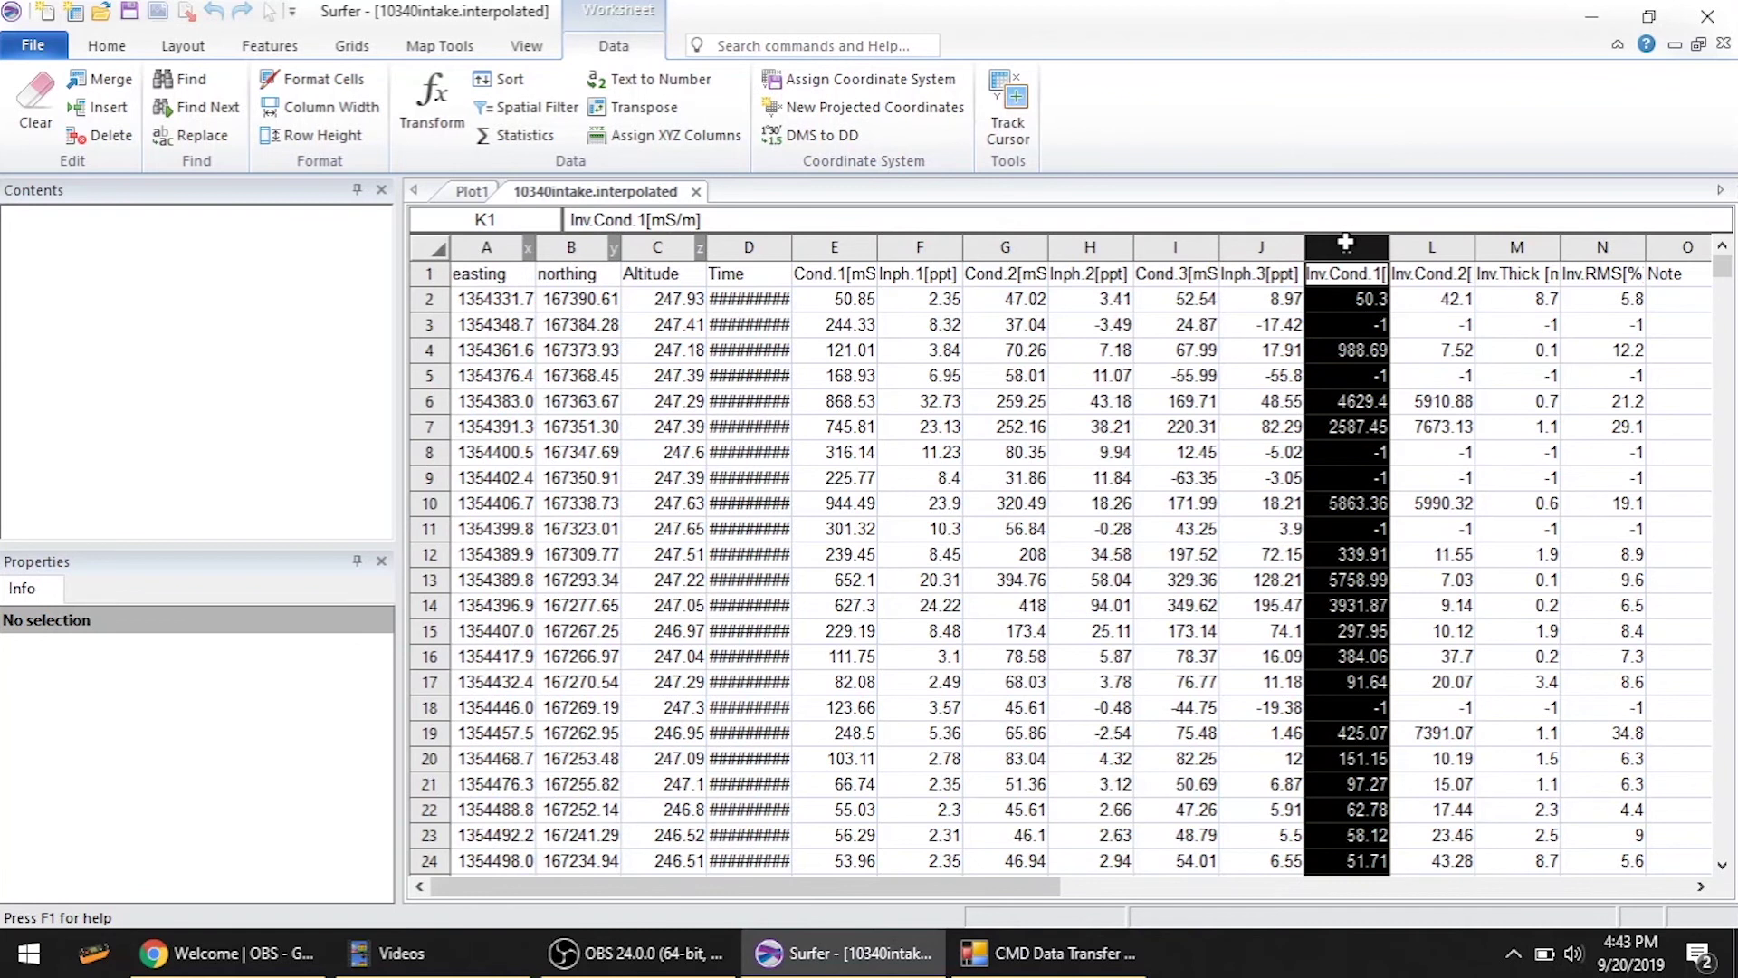
click(1406, 241)
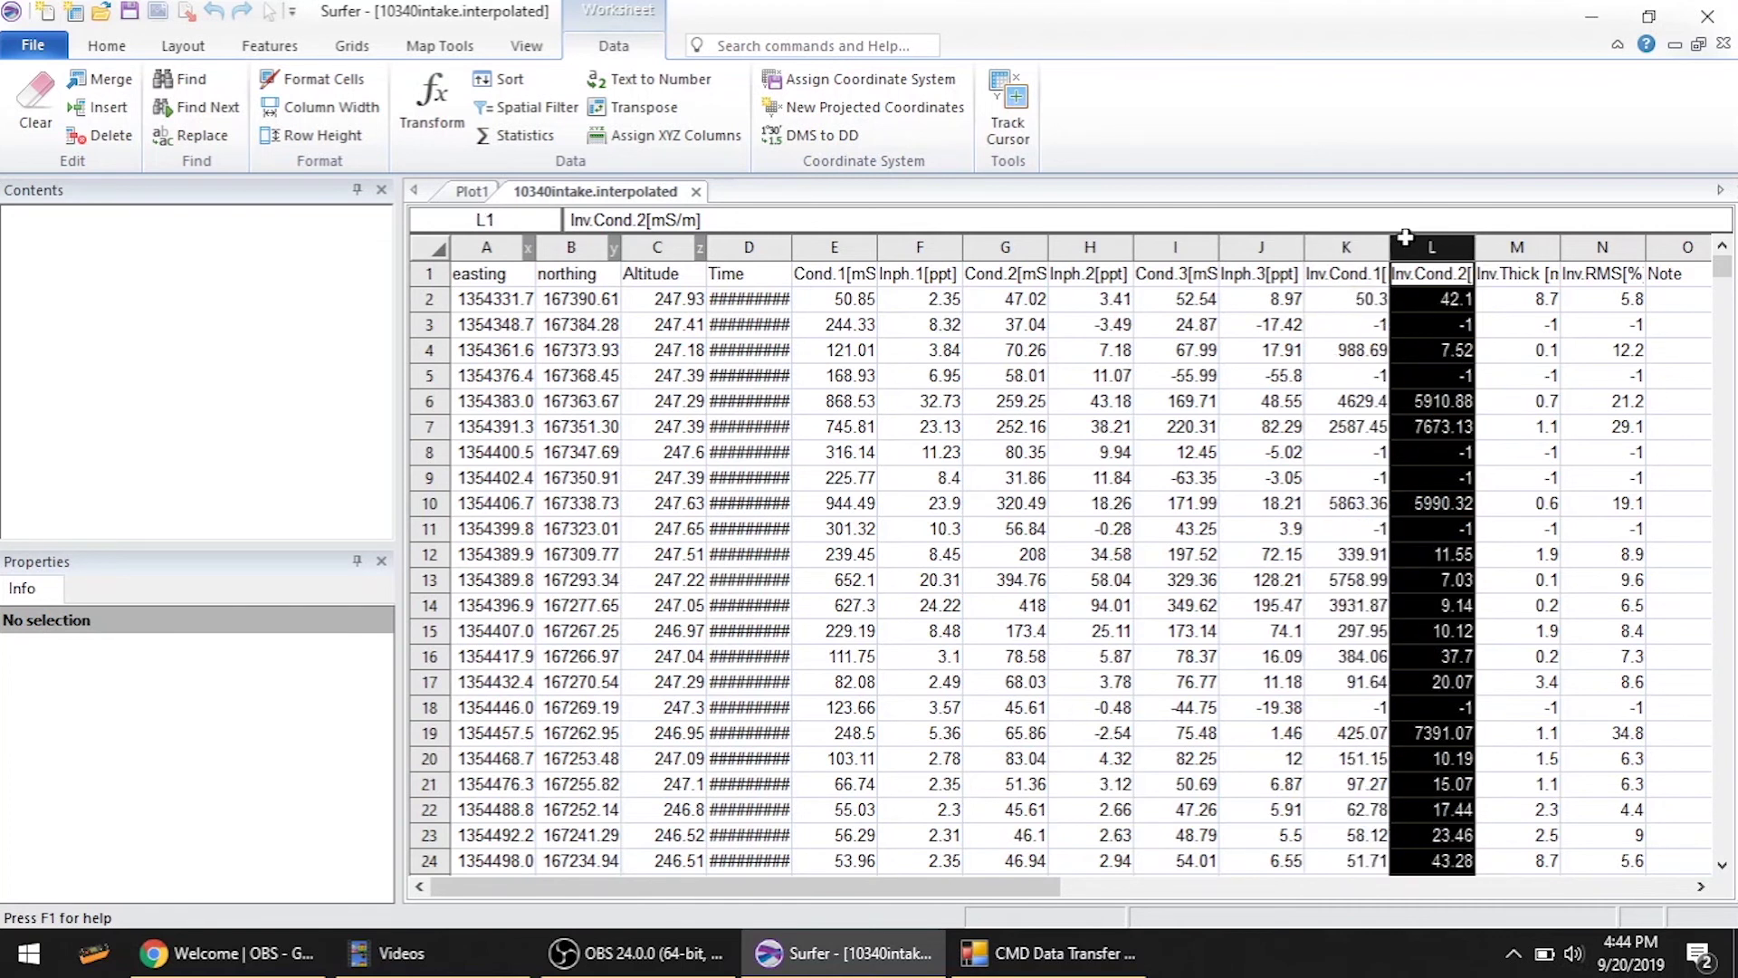
click(1490, 246)
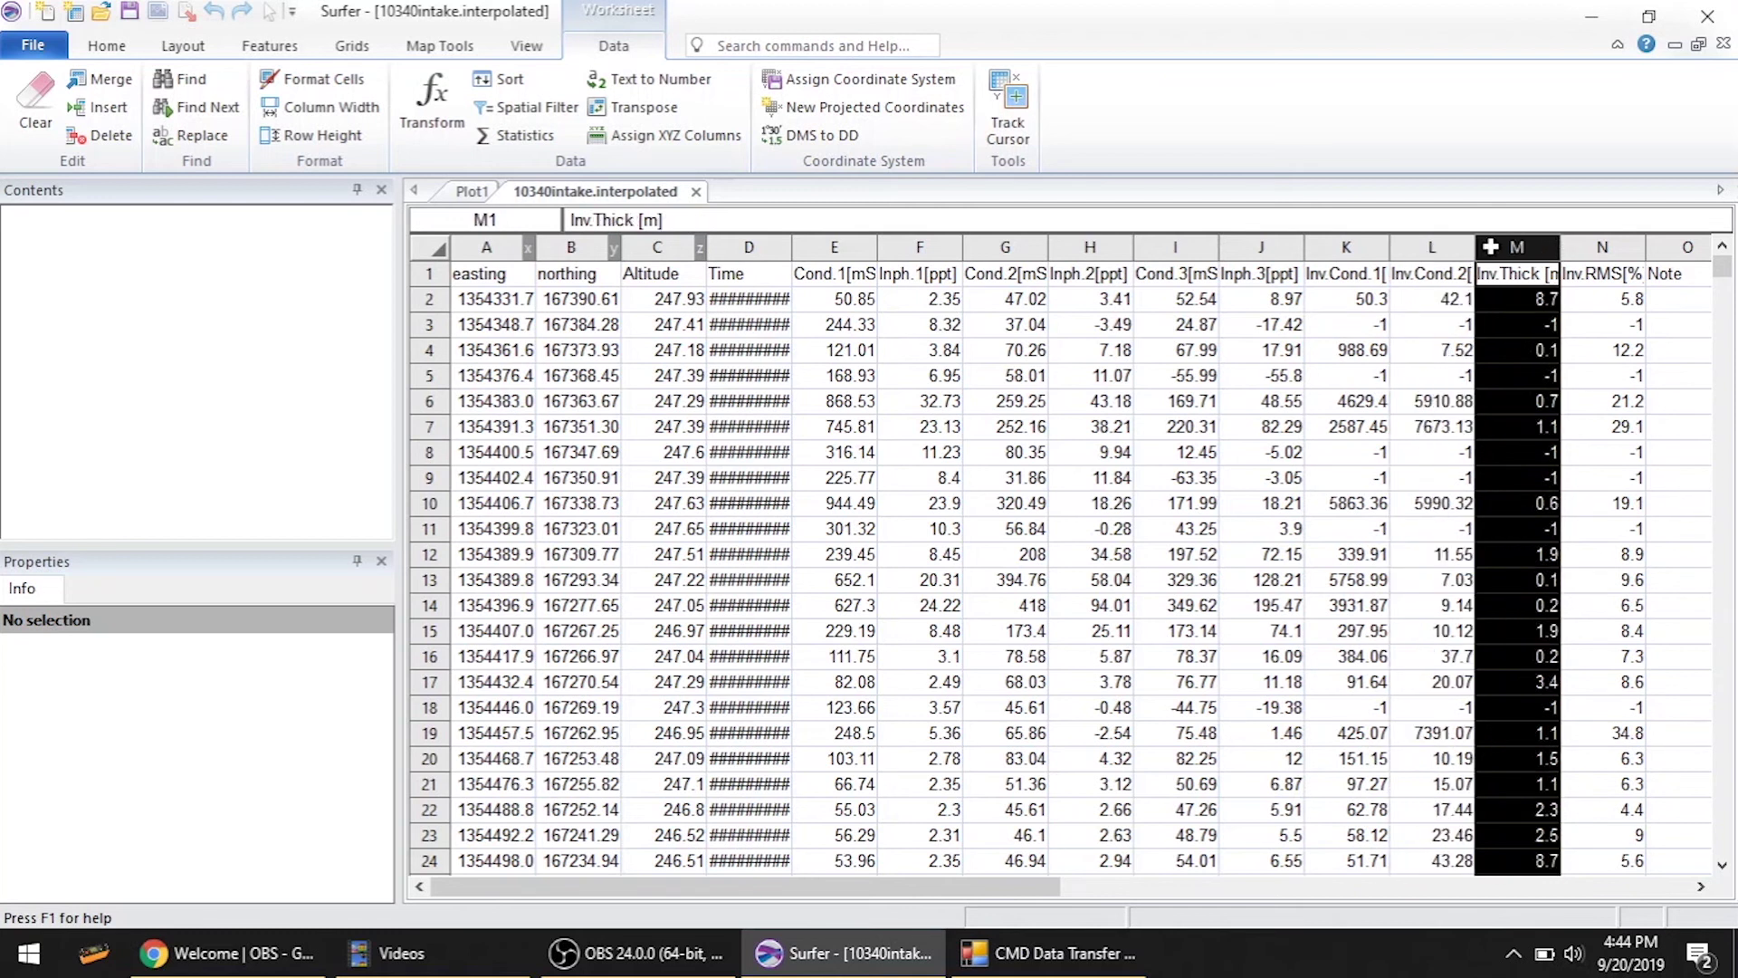
click(1576, 245)
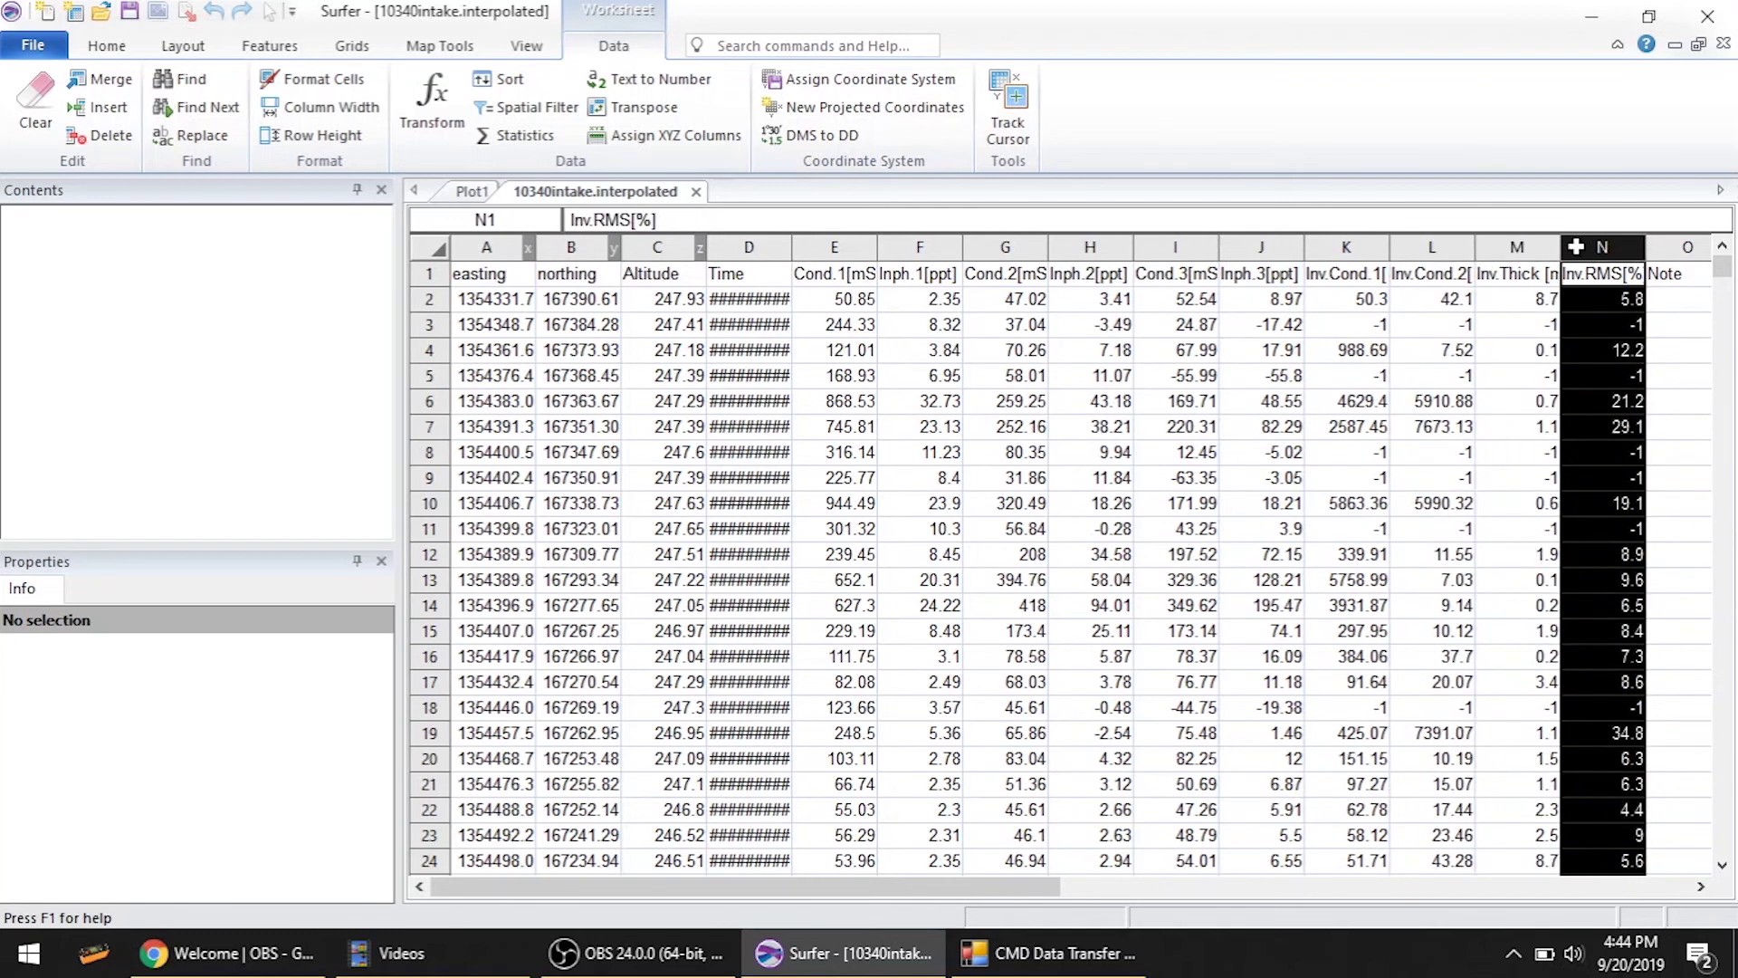